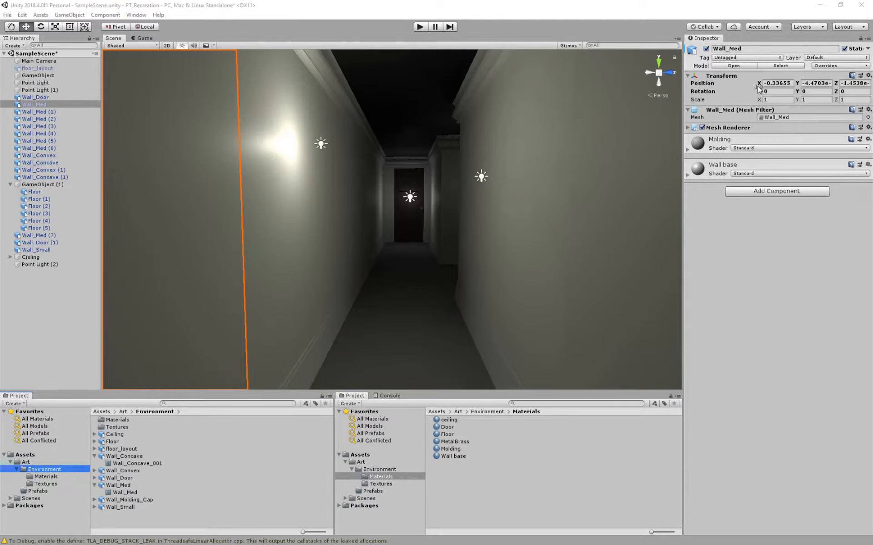
Step: Examine Wall_Med's material import settings and the Environment Materials folder, then the Wall base material in 3ds Max's Slate Material Editor
click(121, 486)
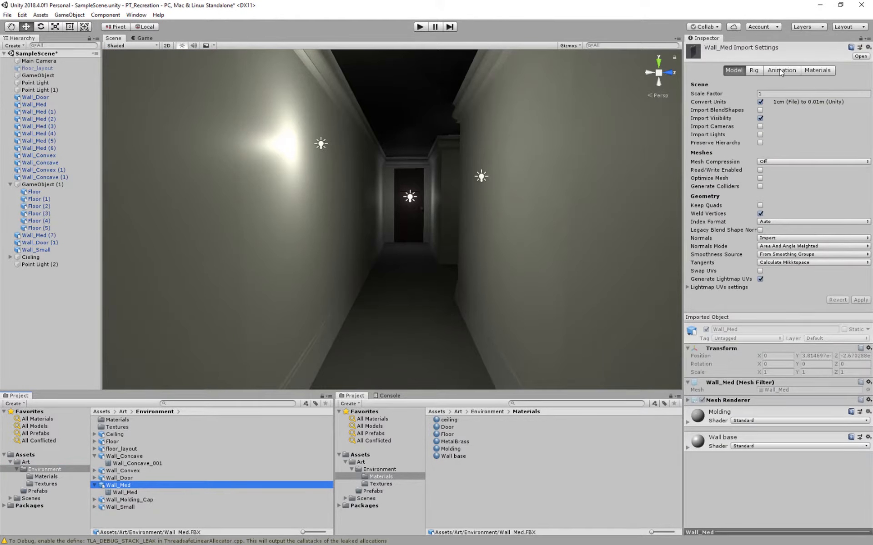
click(822, 73)
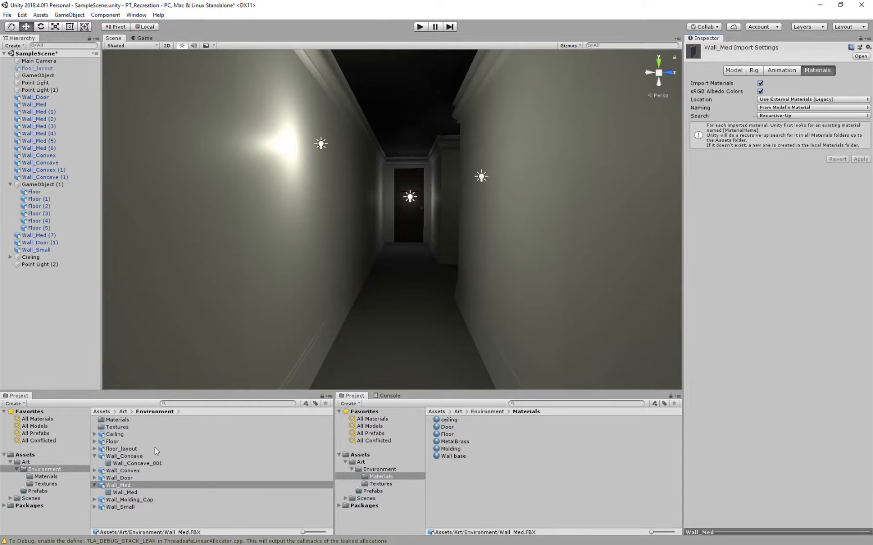
click(122, 420)
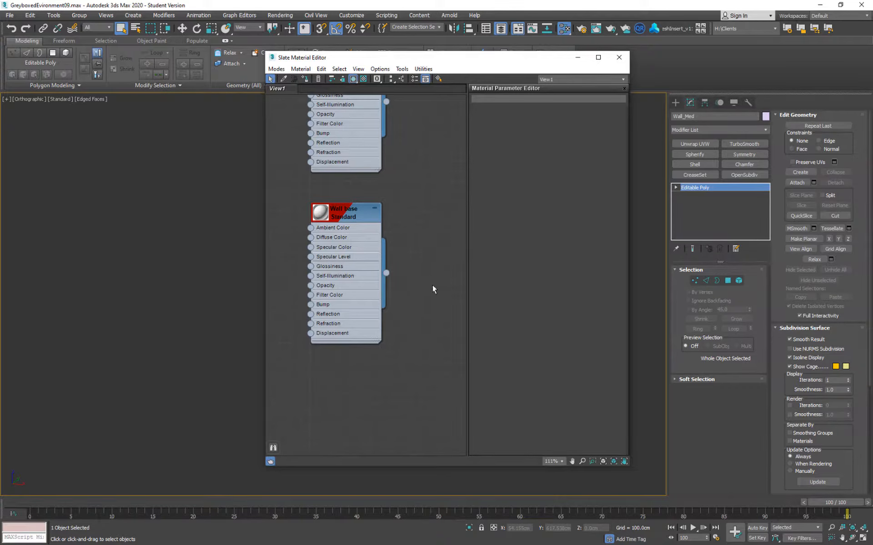
middle_drag(432, 288, 439, 378)
middle_drag(399, 181, 351, 210)
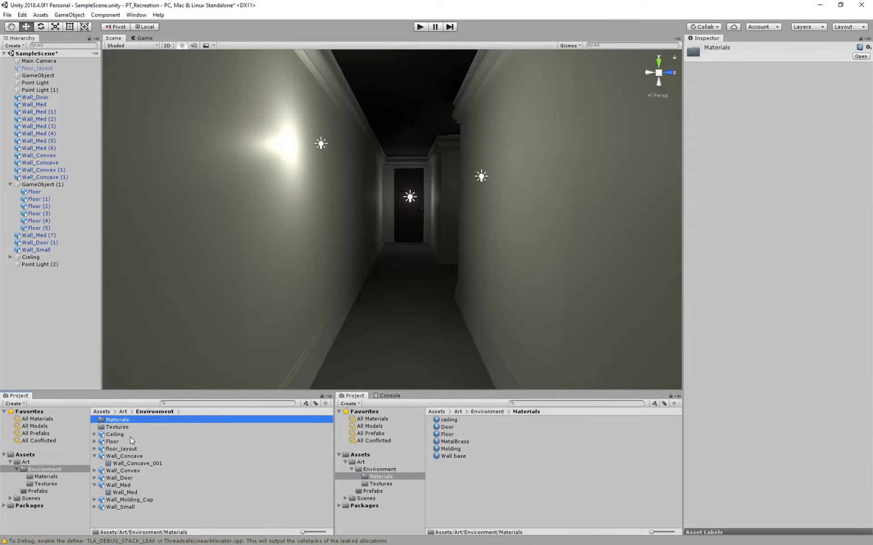
Step: Choose Use External Materials (Legacy) as the import material location for the Ceiling and Floor models in the Environment folder
click(35, 471)
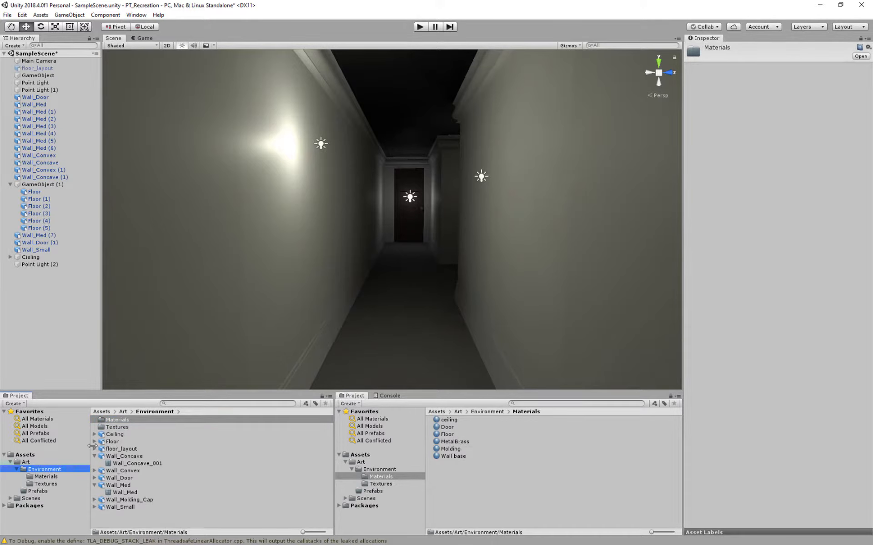
click(112, 434)
shift+click(112, 449)
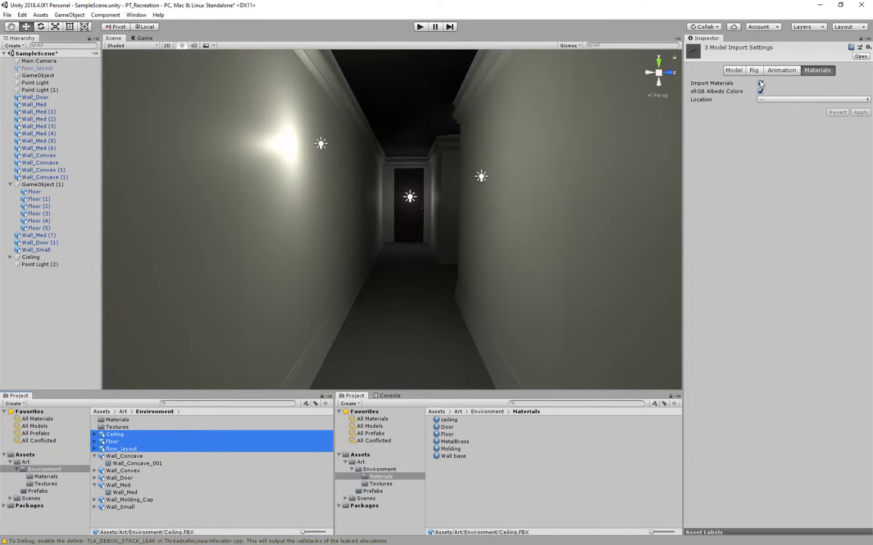
click(856, 100)
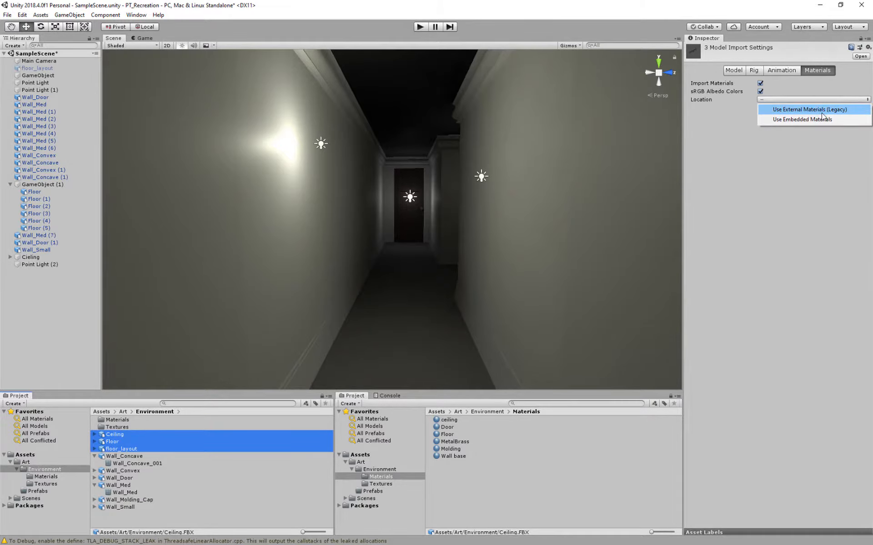
click(123, 448)
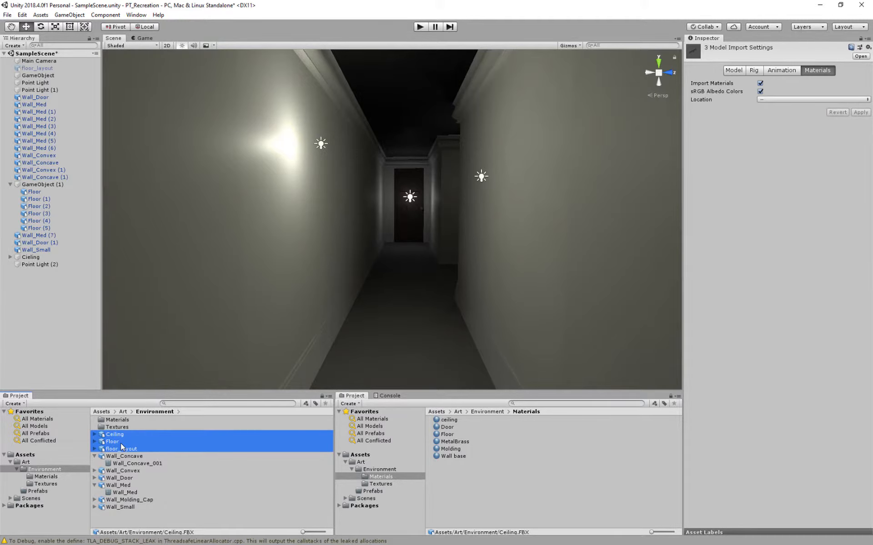
click(128, 442)
ctrl+click(114, 436)
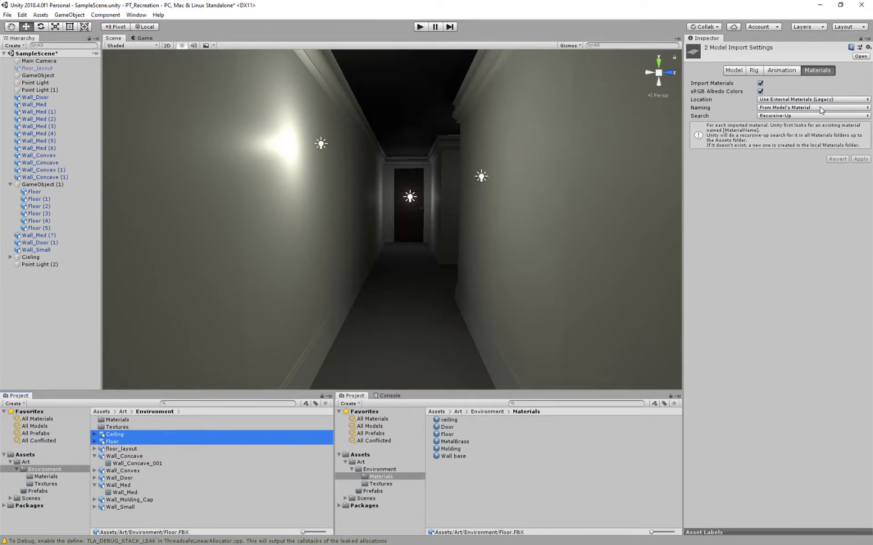
click(836, 100)
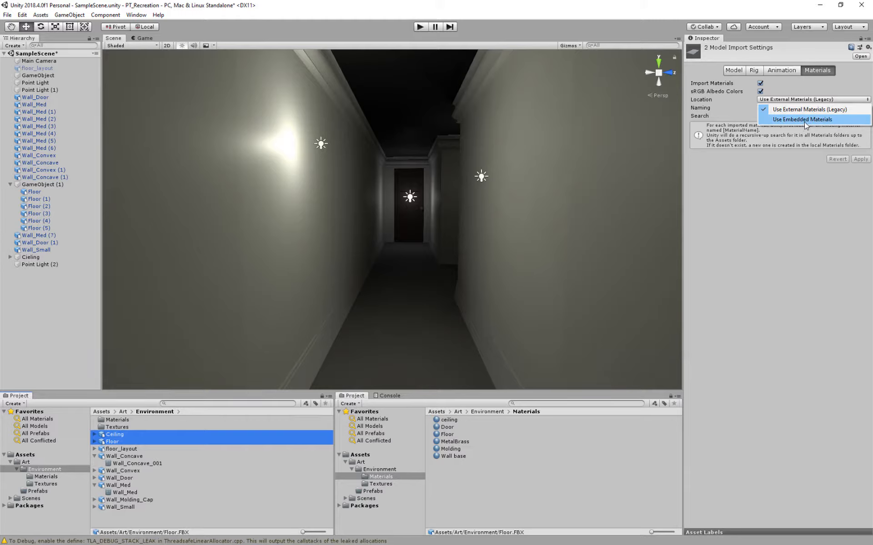
click(814, 110)
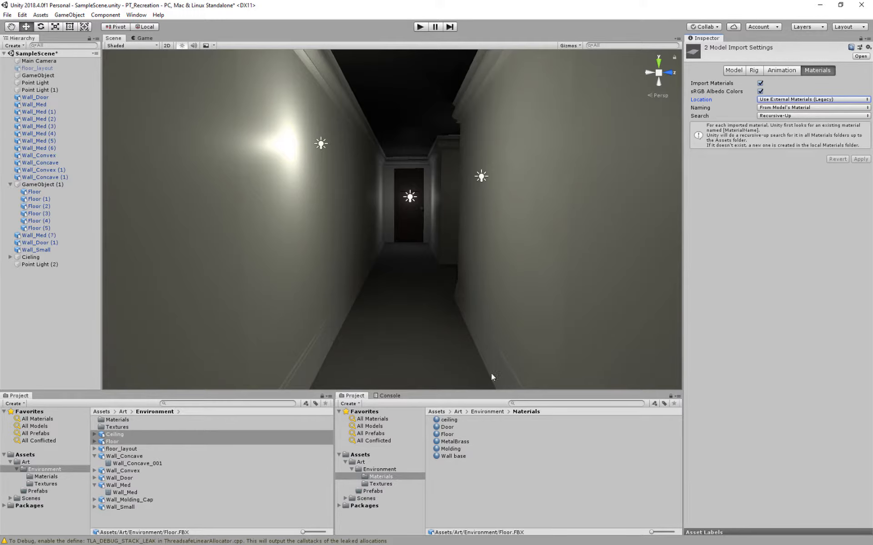
Step: Expand the material settings of the hallway piece Wall_Med (4) and open the Environment Textures folder
click(39, 206)
click(39, 134)
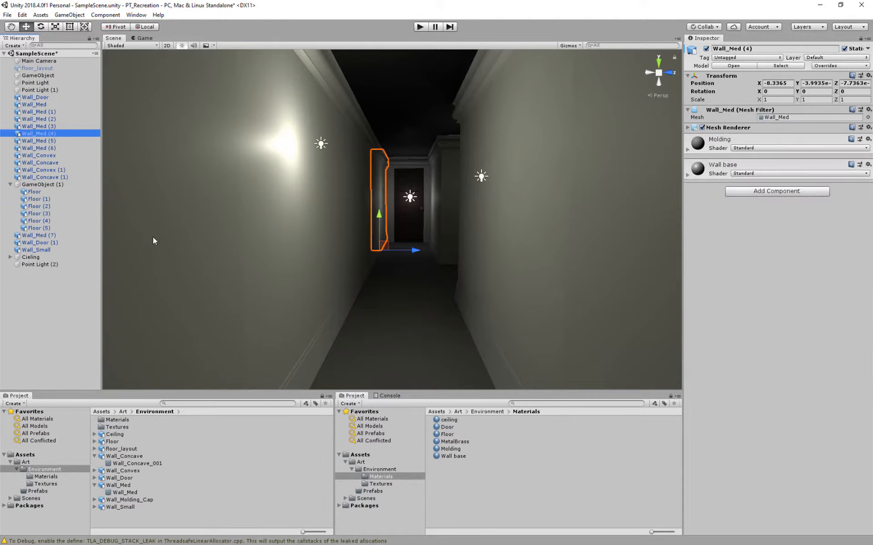
click(712, 166)
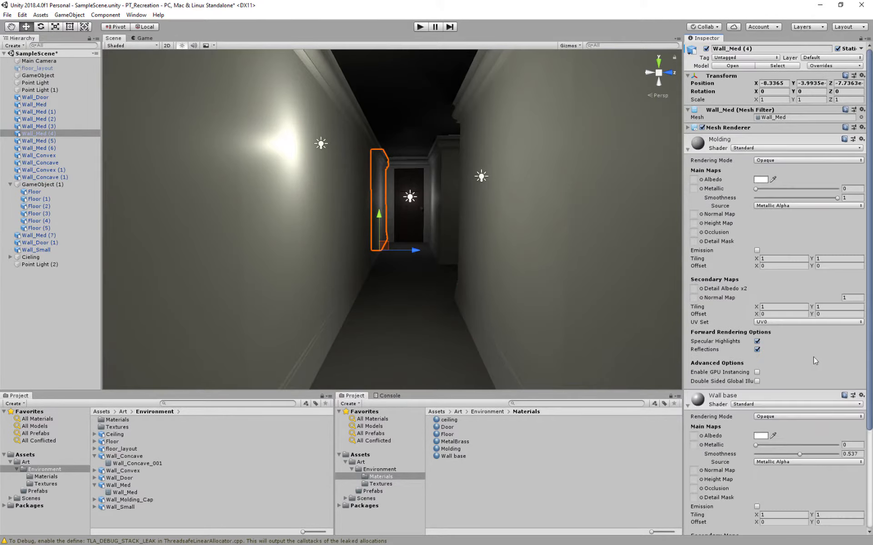
click(118, 427)
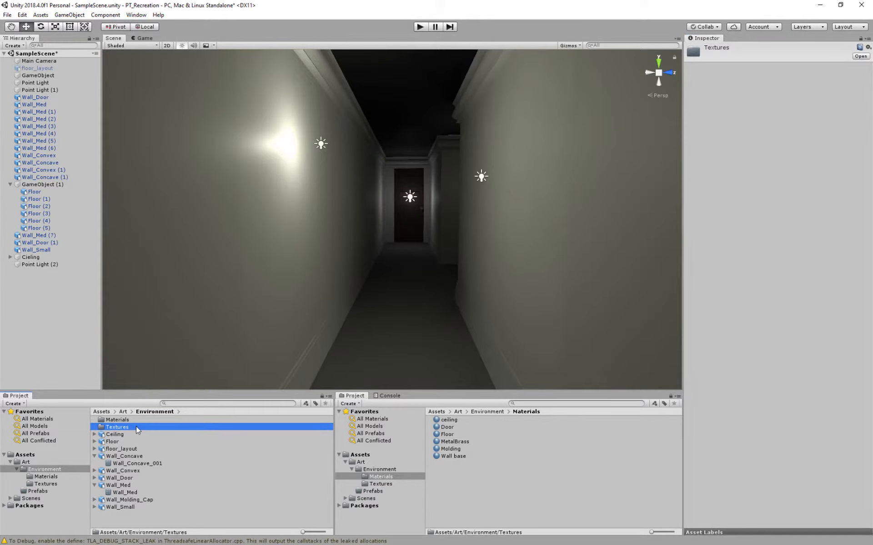
double_click(136, 427)
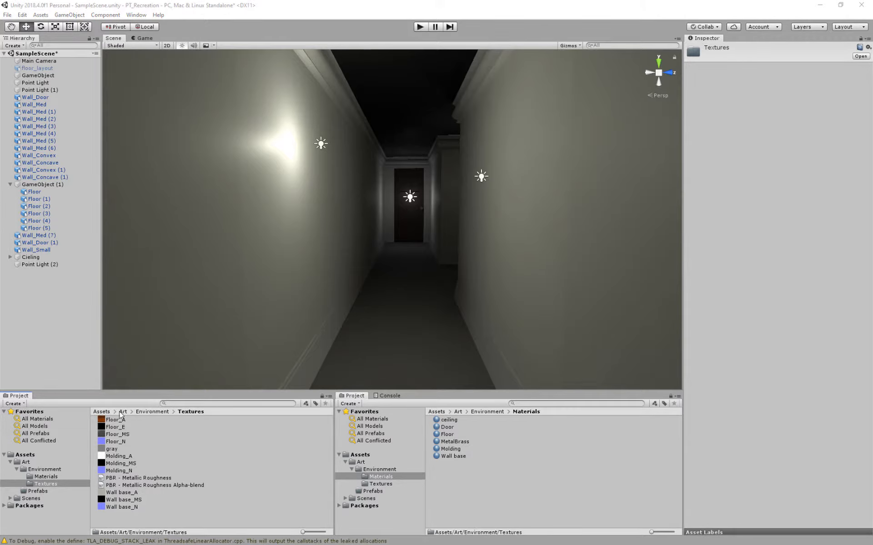
Step: Examine the map slots of the ceiling and Molding materials and the materials on several Wall_Med pieces
click(448, 420)
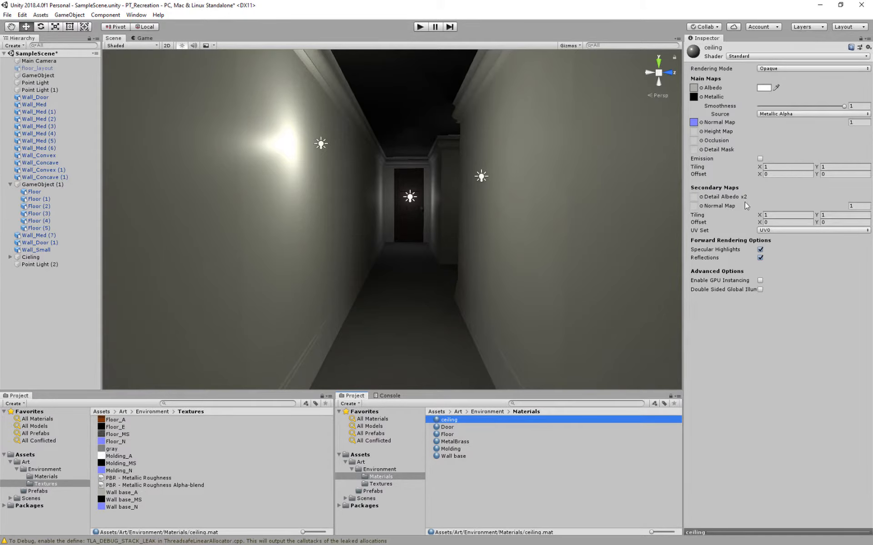
click(447, 450)
click(274, 233)
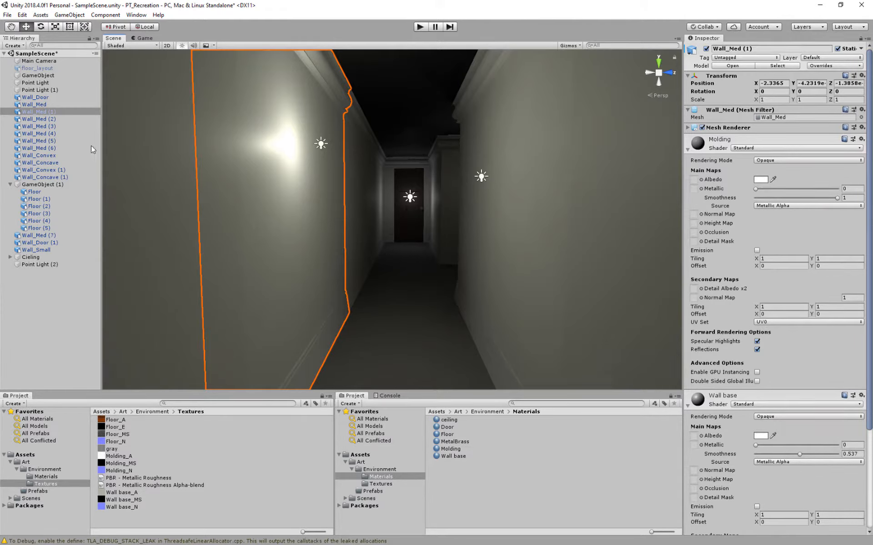
click(35, 126)
click(41, 119)
click(42, 112)
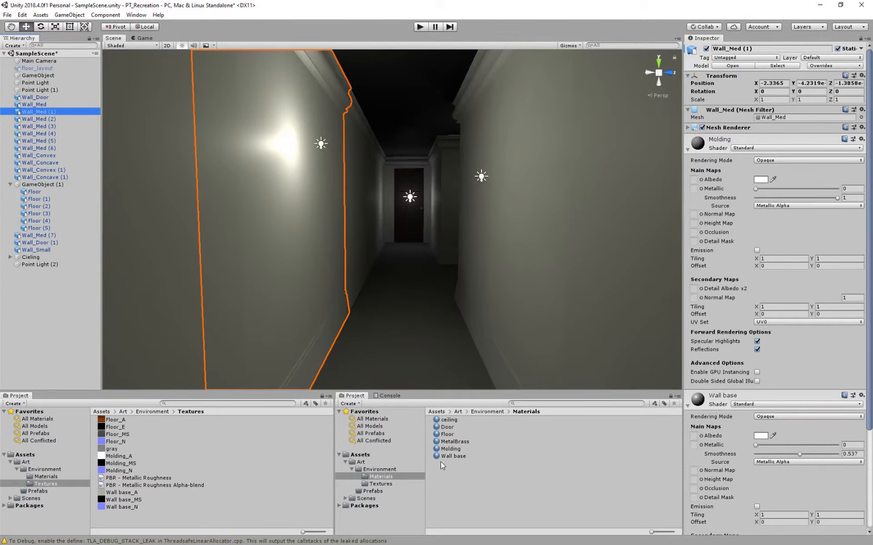
Step: Open the Prefabs folder beside the Textures folder and inspect the hallway's wall, ceiling and floor pieces
click(372, 491)
click(34, 104)
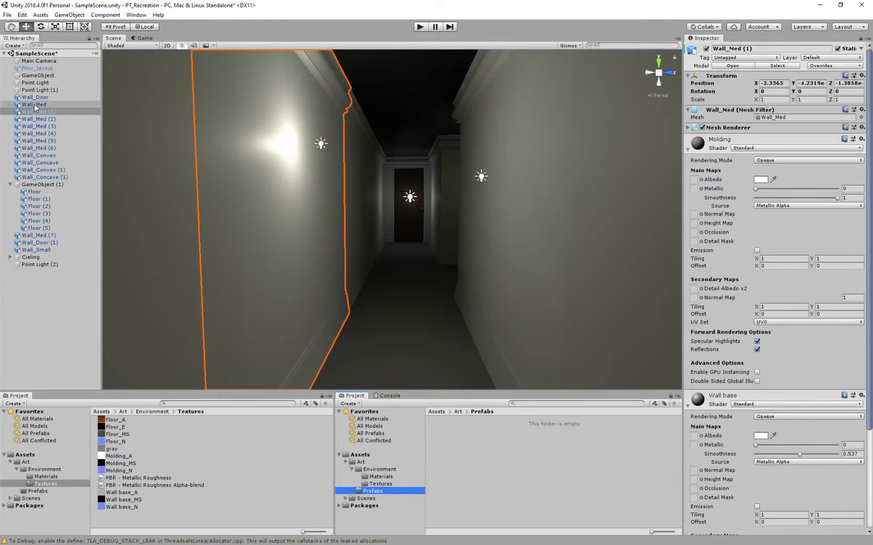
click(37, 112)
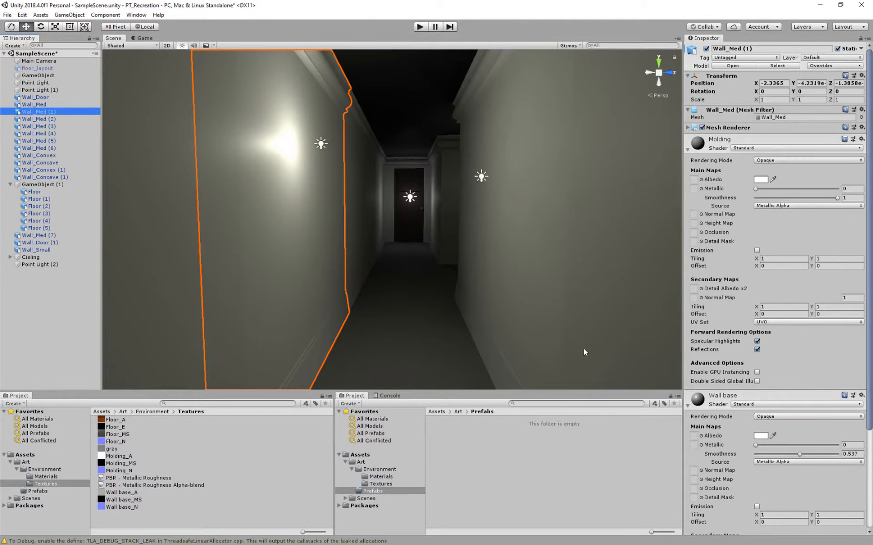
scroll(466, 282, down, 3)
scroll(462, 267, up, 2)
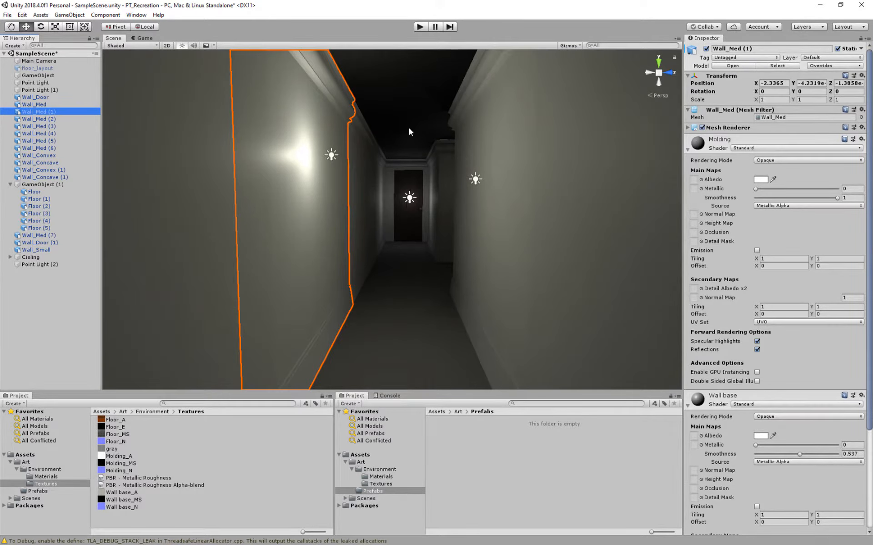
click(406, 142)
click(411, 293)
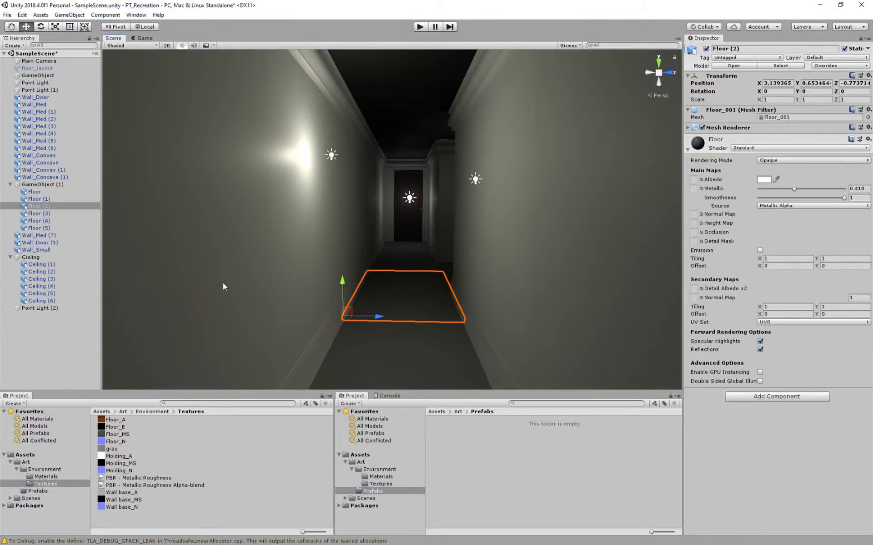
Step: Assign Wall base_A, Wall base_MS and Wall base_N to the albedo, metallic and normal maps of Wall_Med's Wall base material
click(230, 295)
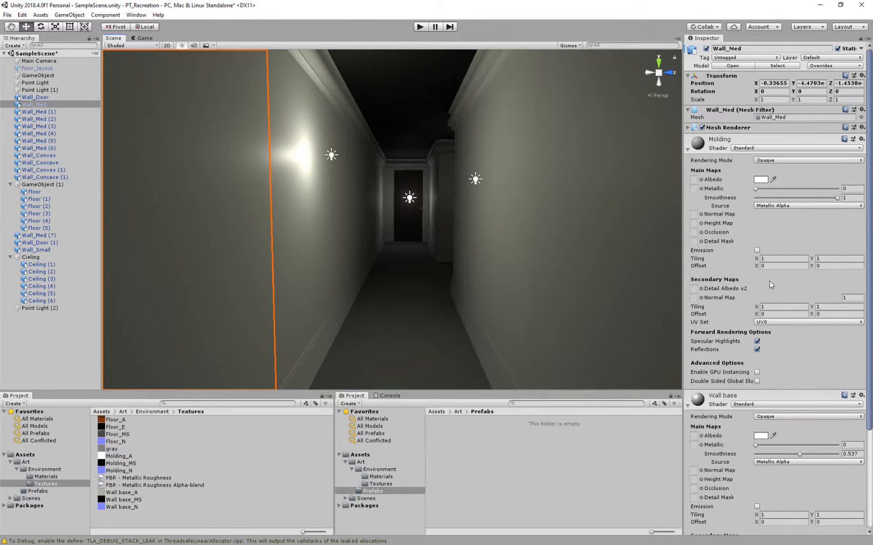
click(733, 142)
click(726, 168)
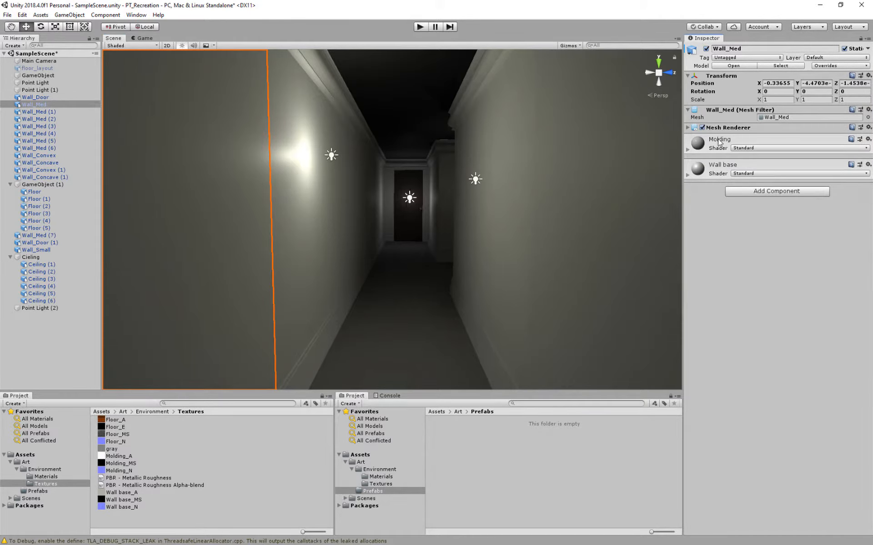
click(720, 141)
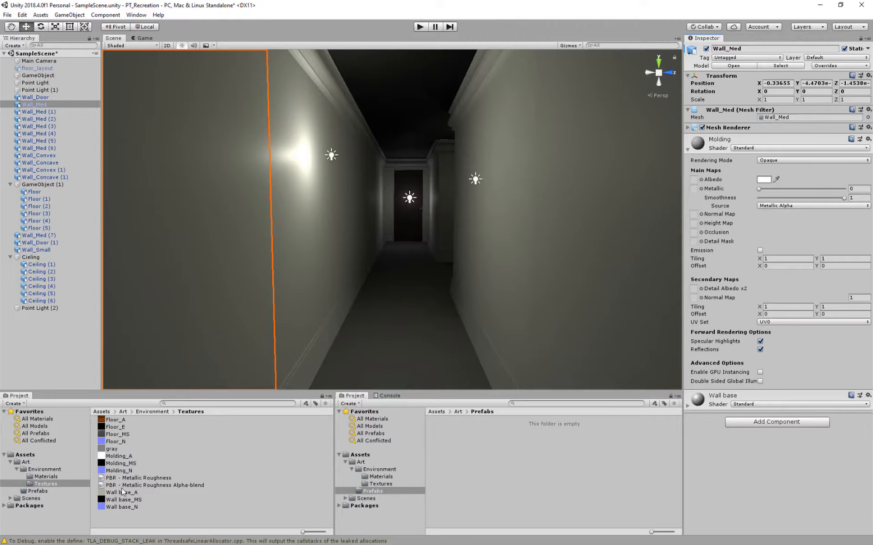
mouse_move(125, 499)
mouse_down()
mouse_move(609, 344)
mouse_move(699, 184)
mouse_move(88, 485)
mouse_move(117, 494)
mouse_up()
click(755, 396)
scroll(756, 409, down, 3)
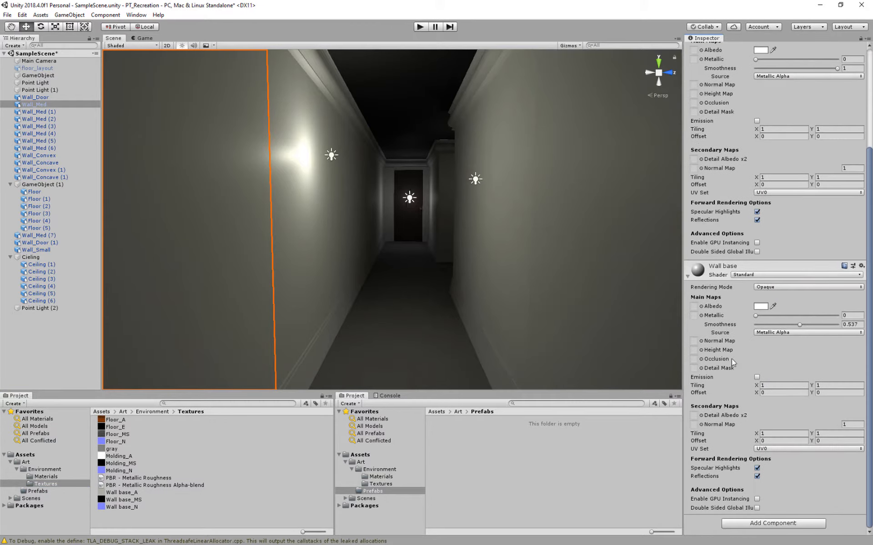
drag(118, 495, 693, 306)
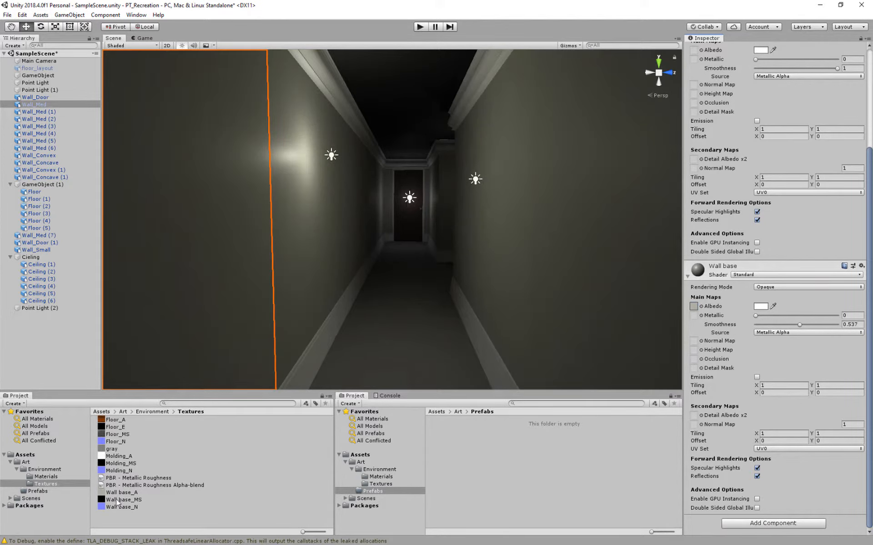
drag(119, 501, 693, 314)
drag(122, 509, 700, 341)
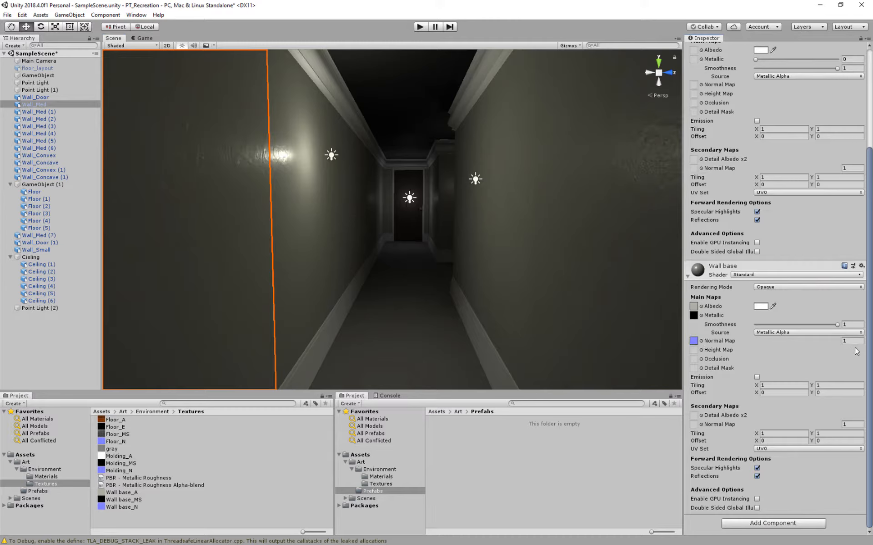
Step: Check that the Wall base_N texture is imported with the Normal map texture type
click(117, 507)
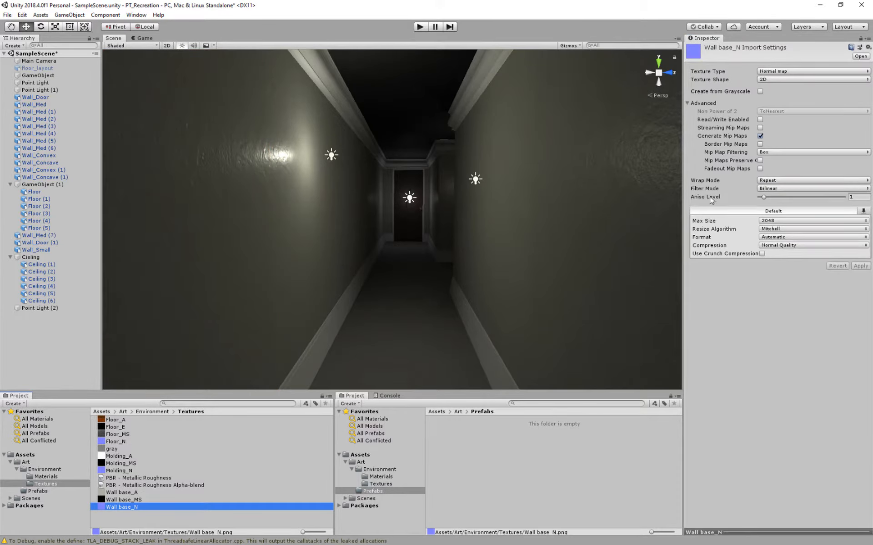
click(781, 72)
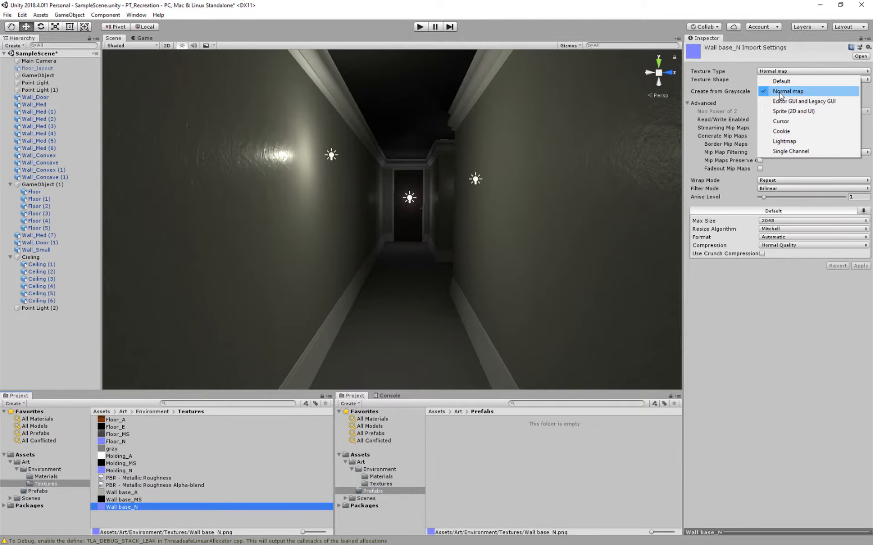
click(809, 71)
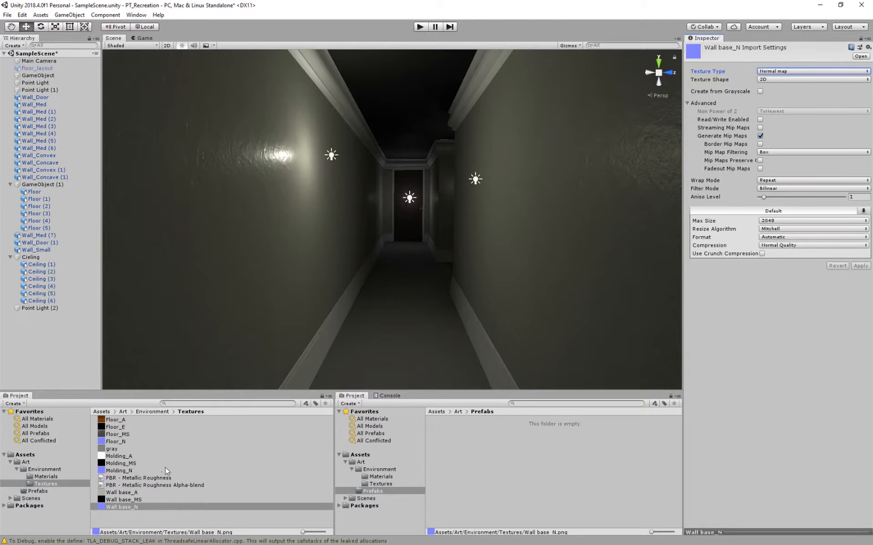
Step: Assign Molding_A, Molding_MS and Molding_N to the albedo, metallic and normal maps of Wall_Med's Molding material
click(31, 105)
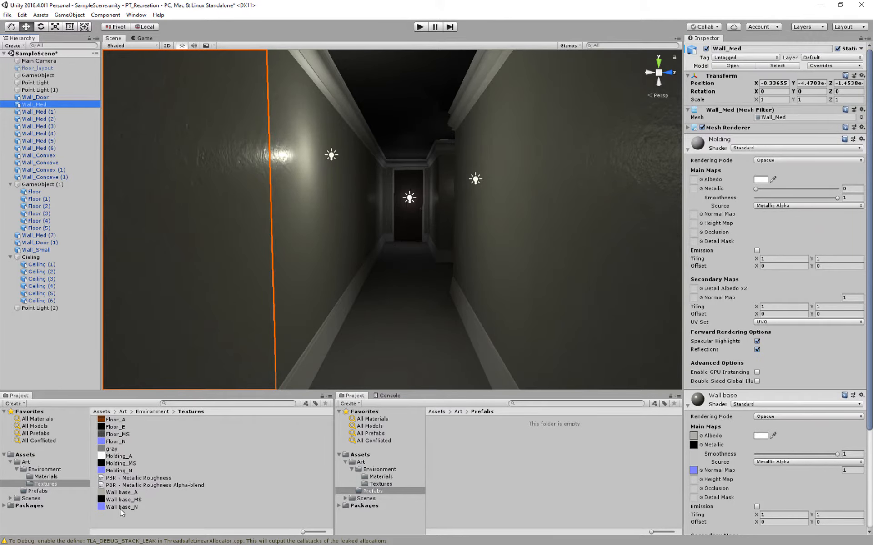
drag(116, 456, 694, 180)
drag(122, 465, 694, 189)
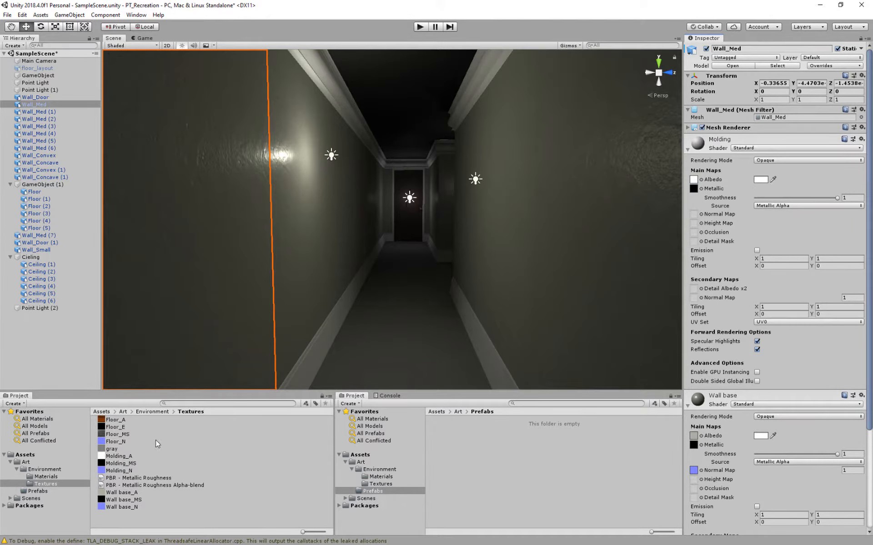
drag(117, 471, 613, 263)
drag(684, 194, 692, 216)
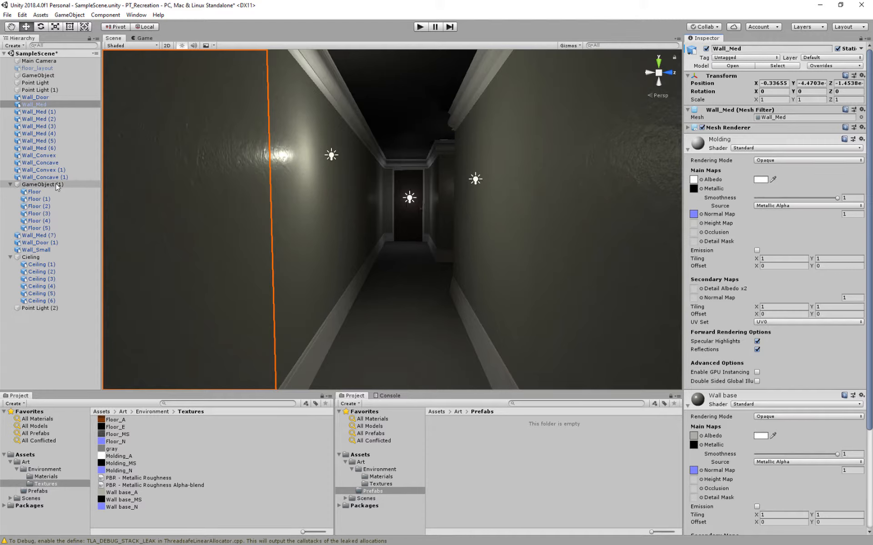
Step: Assign Floor_A, Floor_MS and Floor_N to the albedo, metallic and normal maps of the Floor material
click(27, 192)
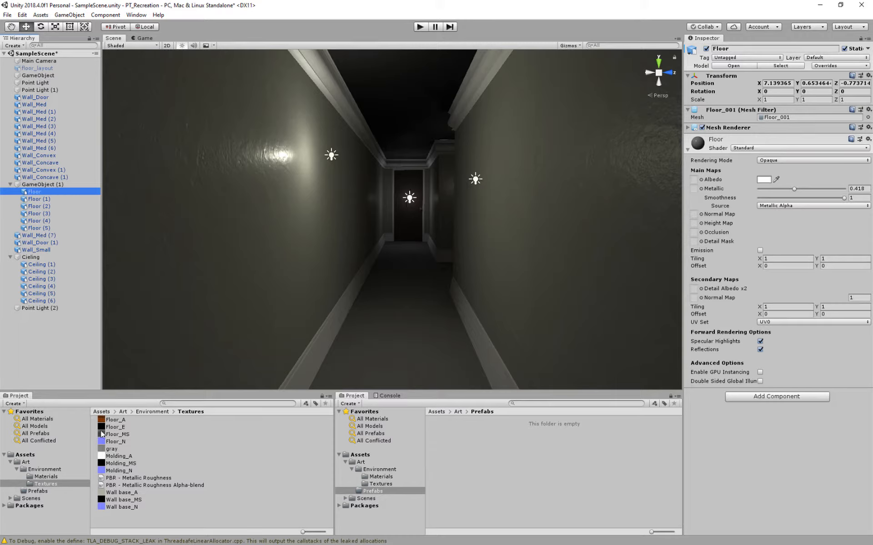
drag(109, 420, 694, 180)
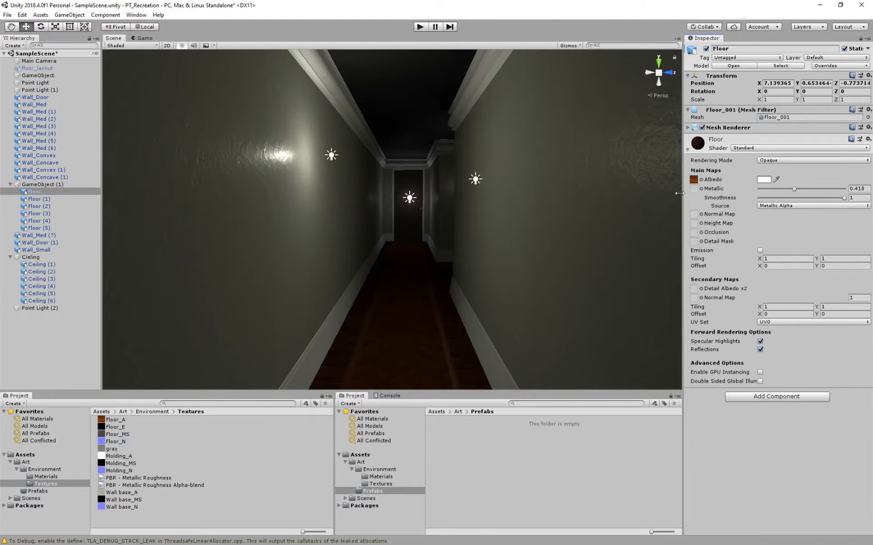
drag(116, 435, 693, 189)
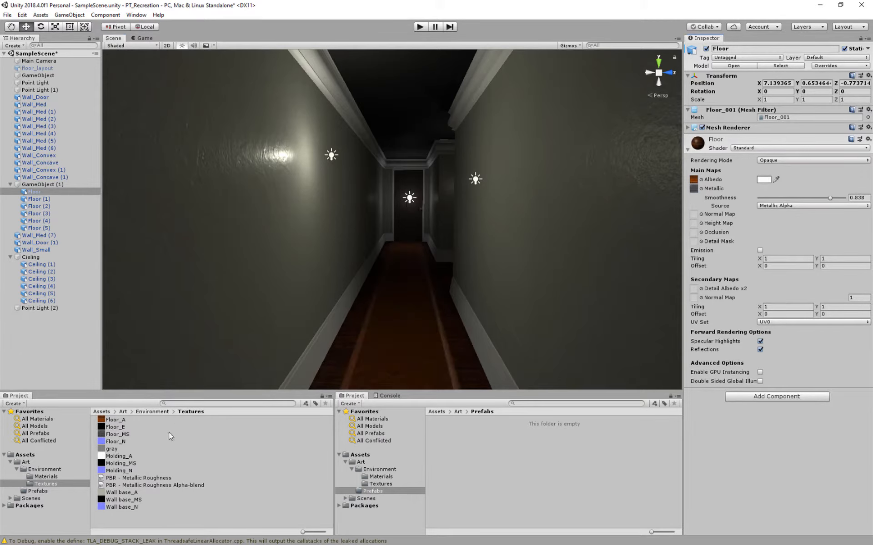
drag(113, 442, 693, 215)
Step: Move Point Light (1) closer to the hallway wall, to about Z 0.036, and set its intensity to 3
click(332, 158)
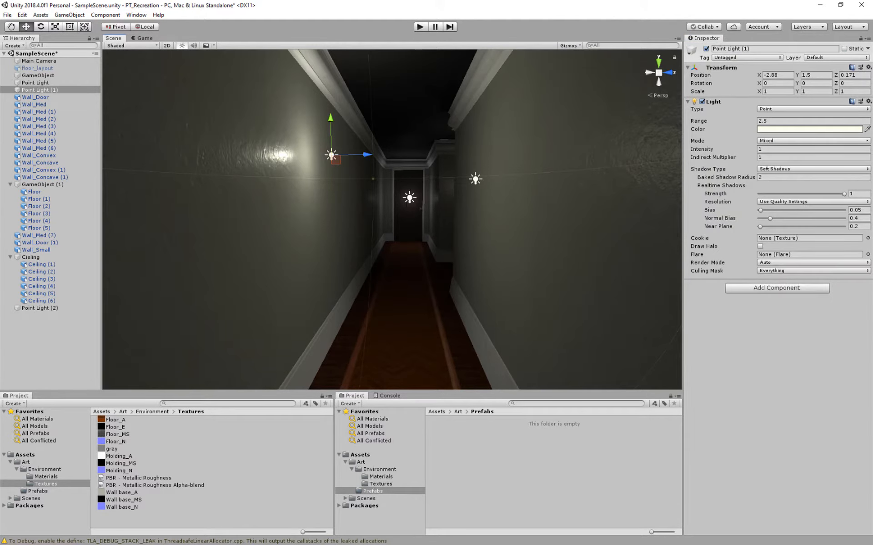
drag(495, 20, 246, 0)
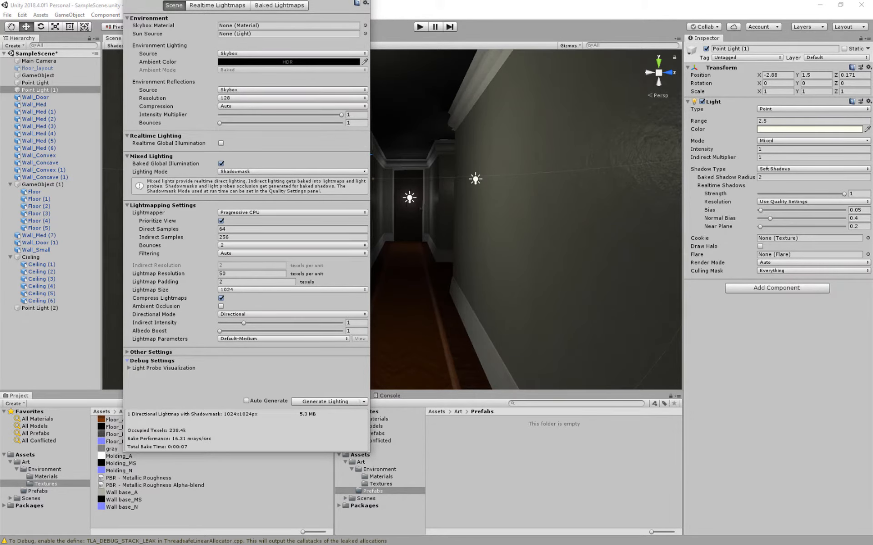
drag(279, 0, 0, 0)
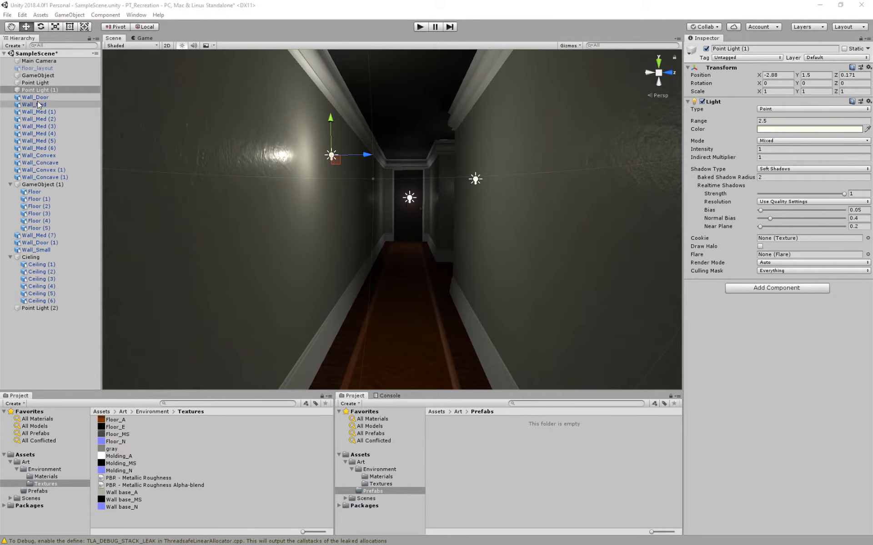
drag(369, 155, 347, 158)
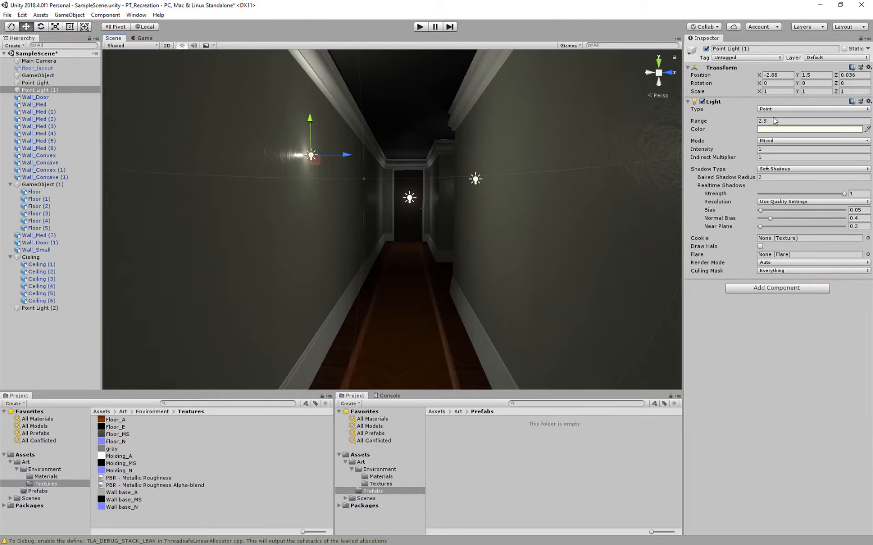
click(775, 148)
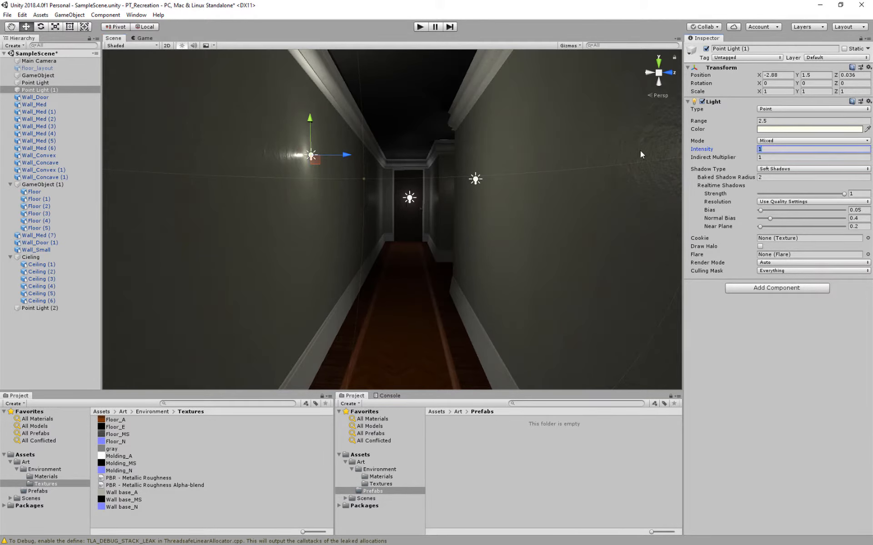
text(3)
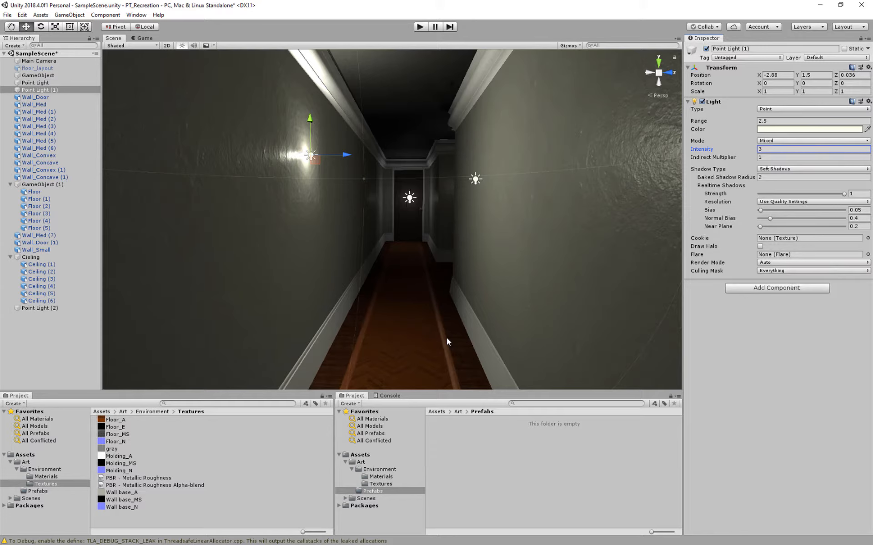
Step: Remove the Floor_MS map from the Floor material's metallic slot and set its Metallic value to 0.407
click(414, 352)
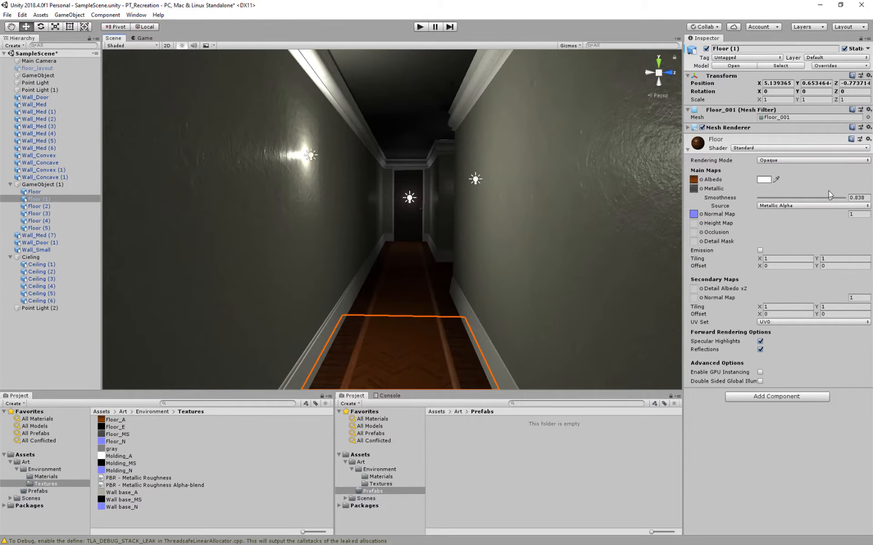
drag(830, 198, 844, 200)
key(ctrl+z)
click(694, 188)
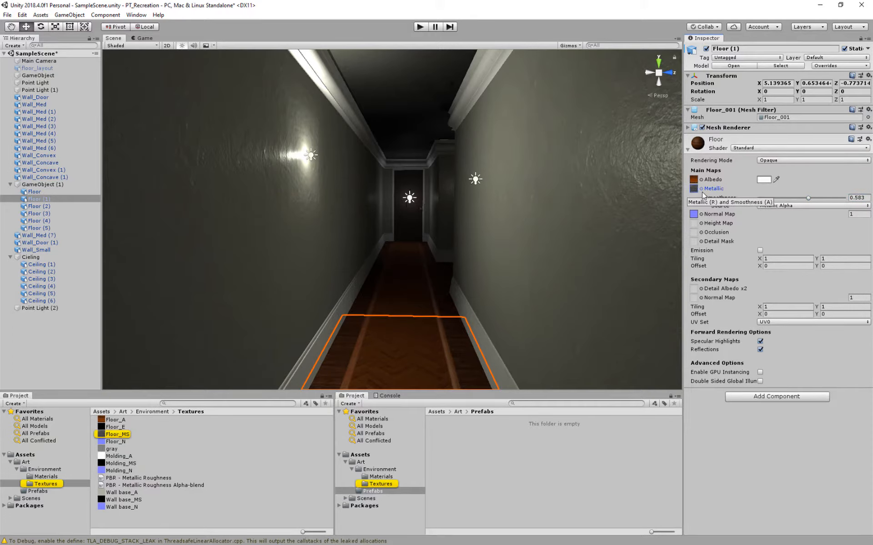
key(Delete)
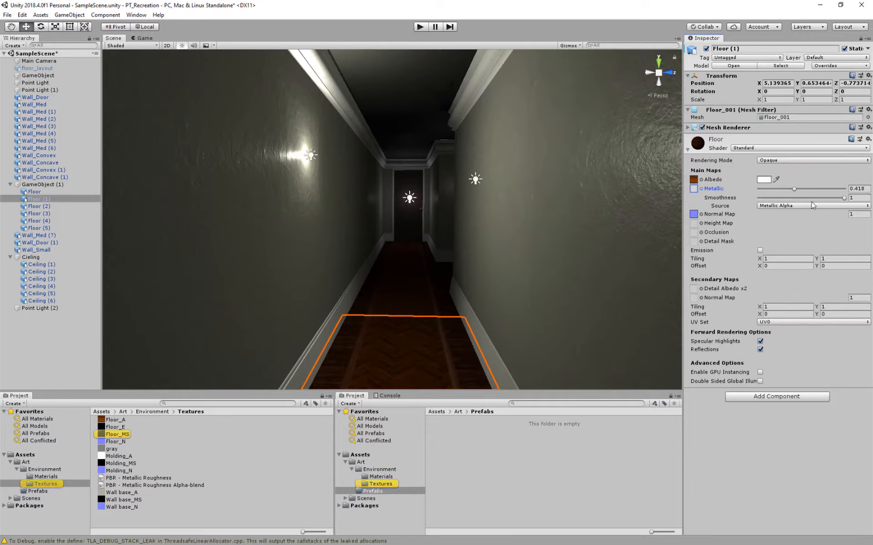
mouse_move(799, 189)
mouse_down()
mouse_move(808, 198)
mouse_move(794, 199)
mouse_up()
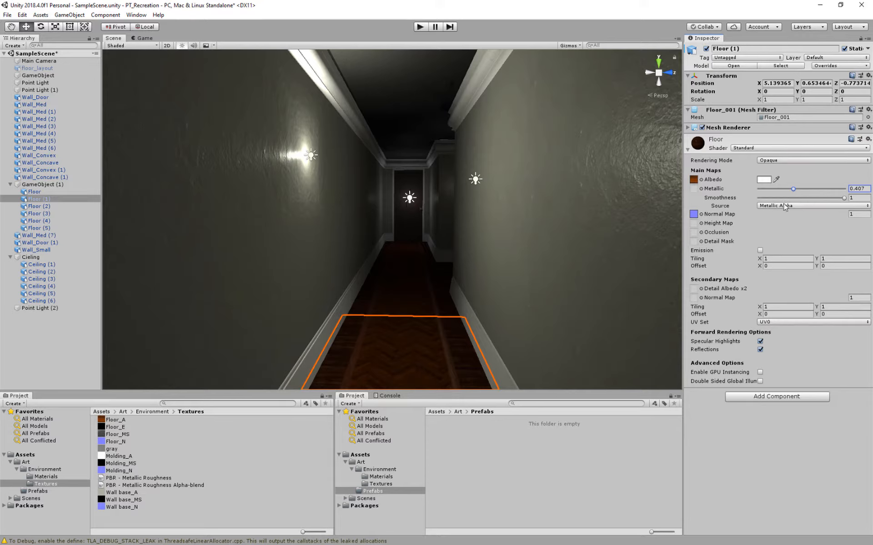
Step: Darken the Floor material's albedo tint to the grey B5B5B5
click(763, 179)
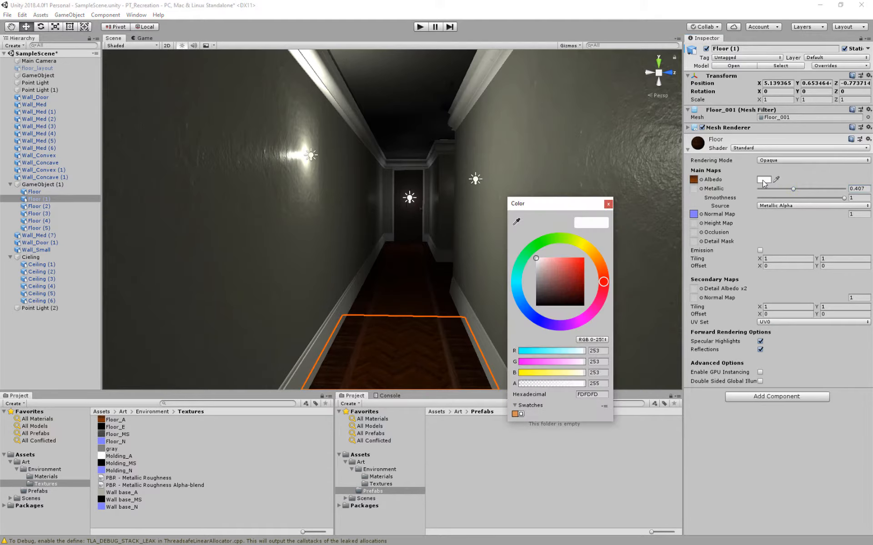
drag(543, 261, 535, 272)
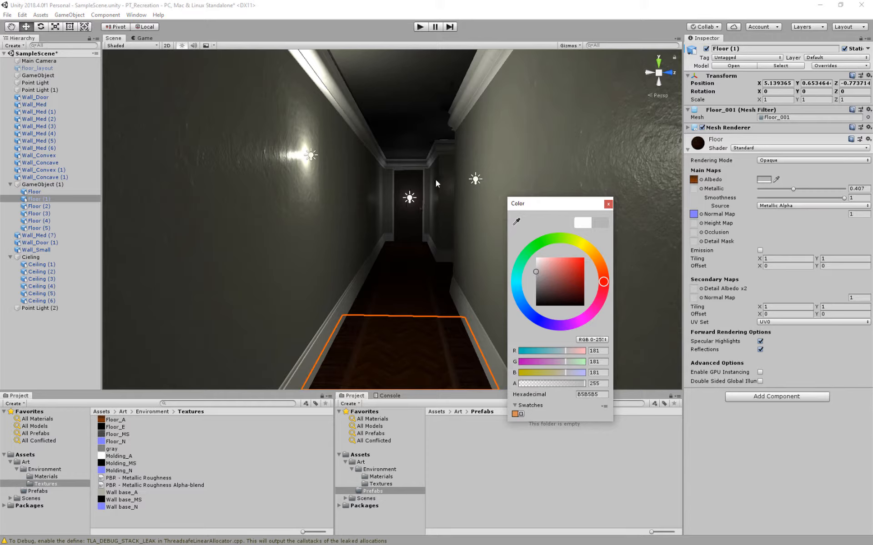
click(608, 204)
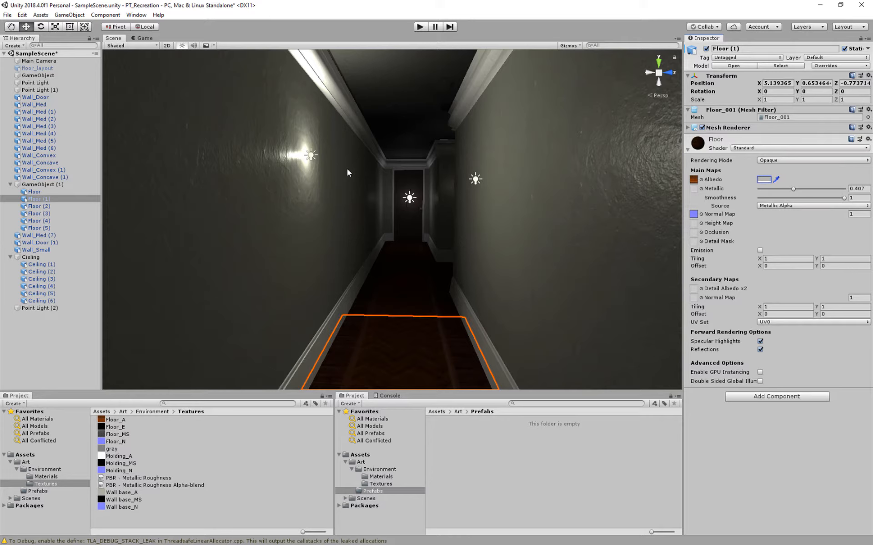
Step: Lower the Point Light near the far door to Y 0.34
click(409, 204)
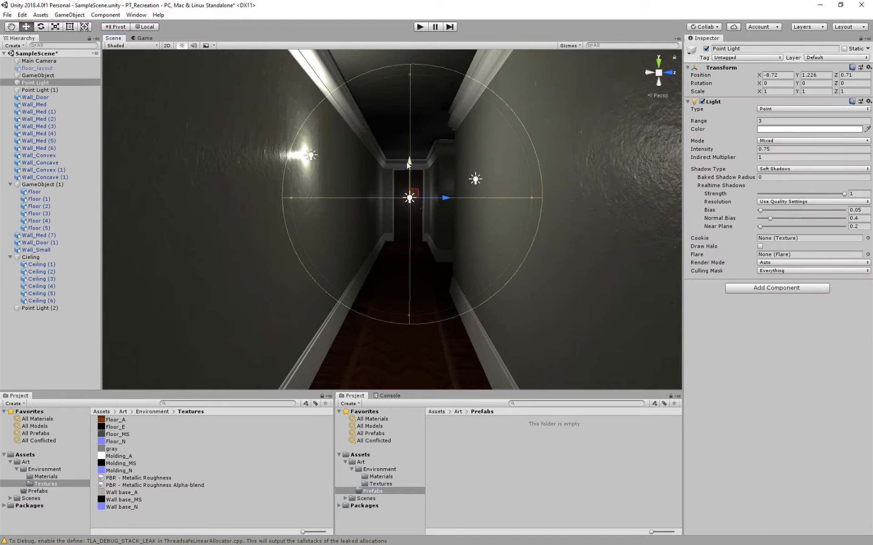
drag(407, 162, 411, 198)
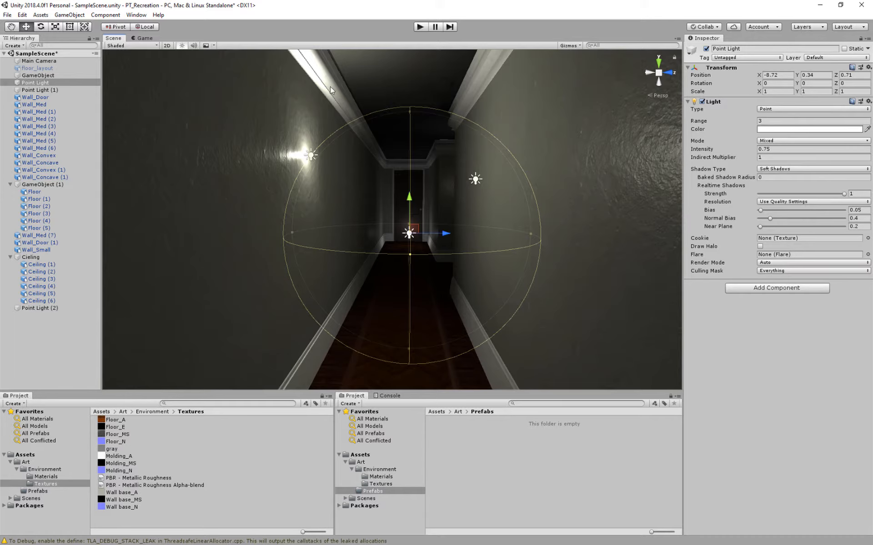
Step: Inspect the hallway's ceiling pieces, wall, floor and Point Light to judge the current lighting
click(420, 75)
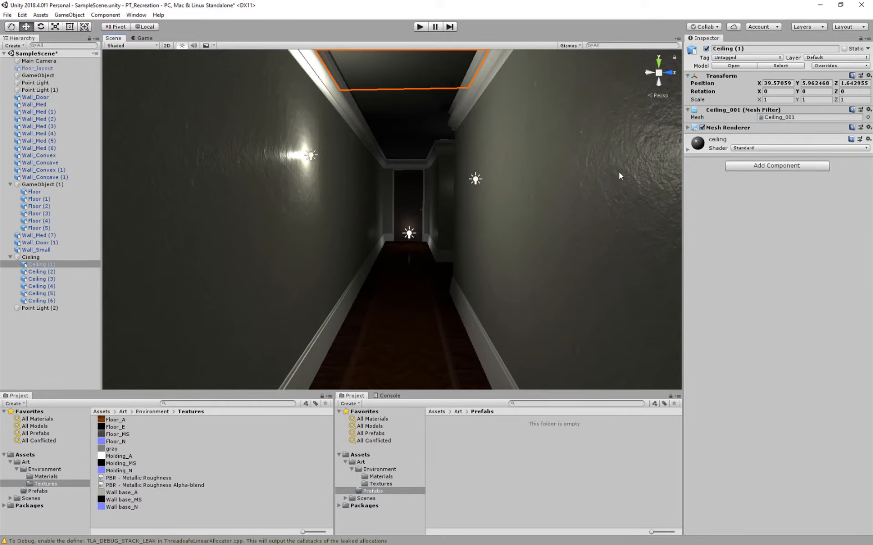
click(395, 106)
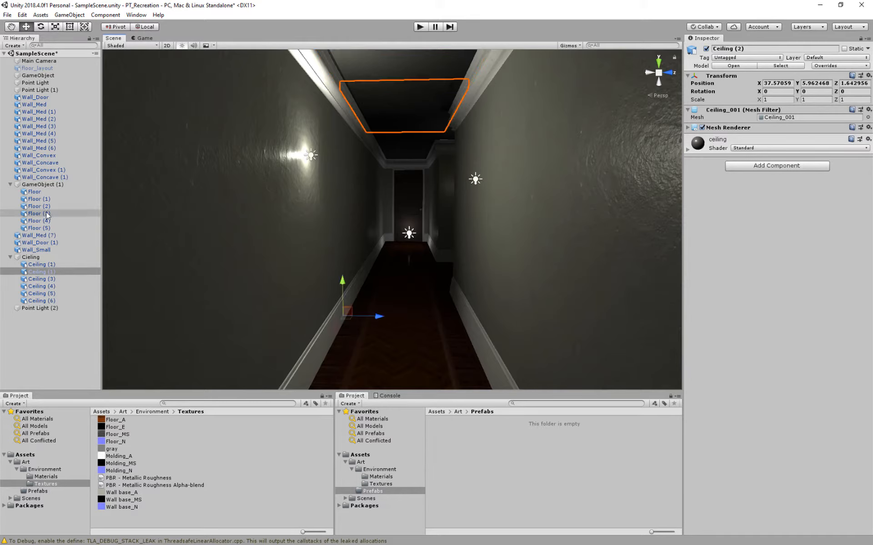
click(35, 83)
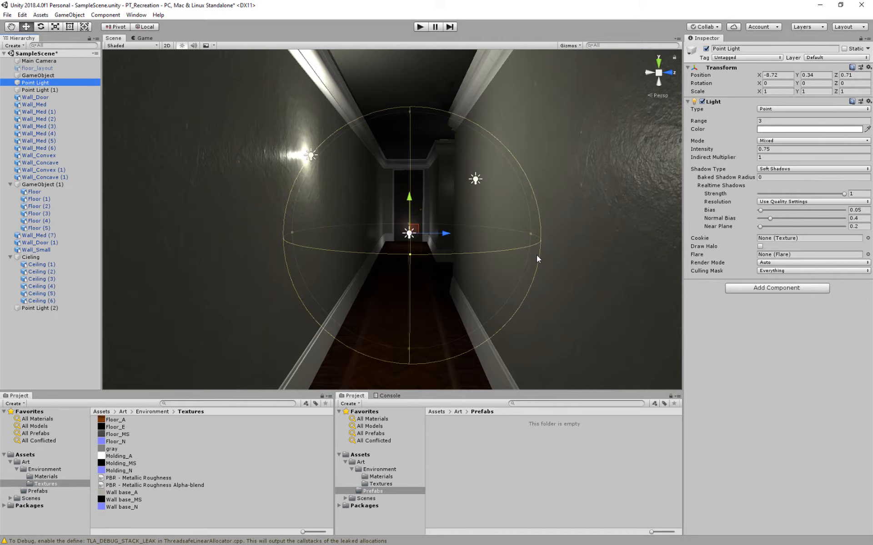
click(442, 68)
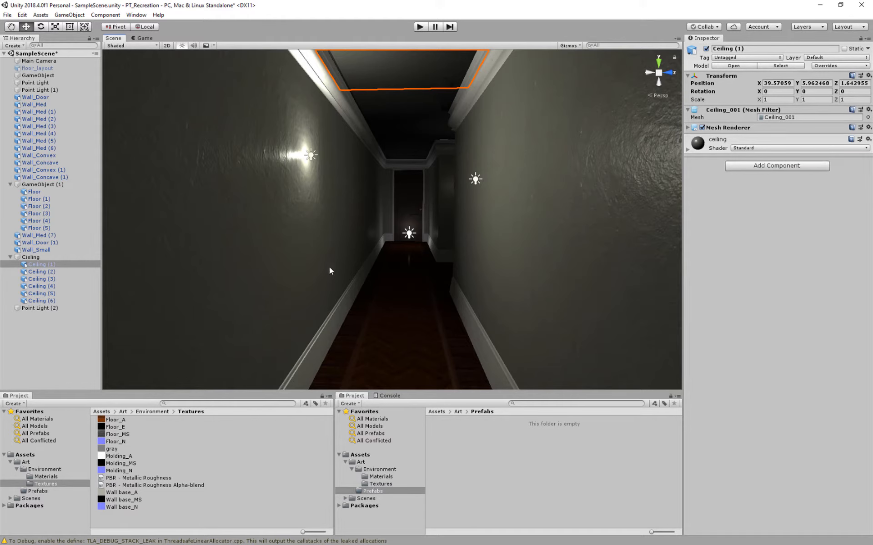
click(276, 256)
click(429, 332)
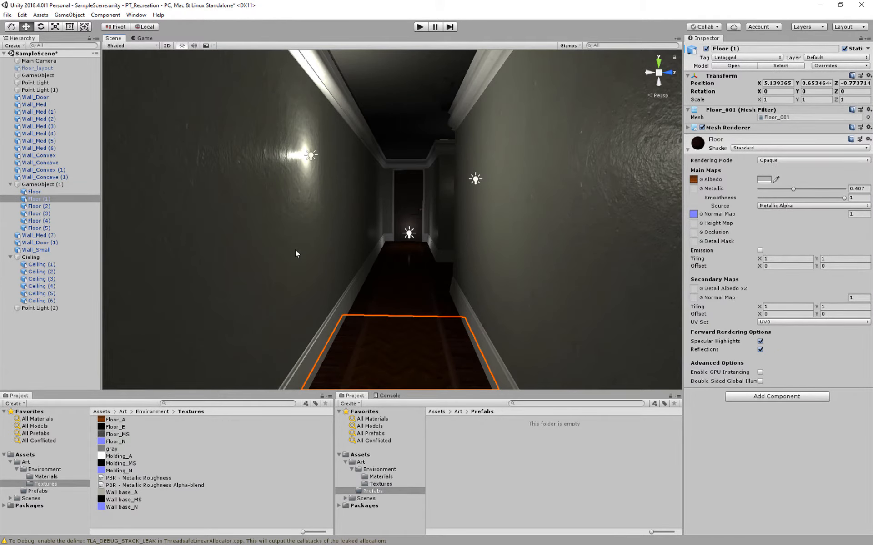
Step: Deactivate Point Light (2) and turn on Auto Generate in the lighting settings to rebake the lightmaps
click(476, 180)
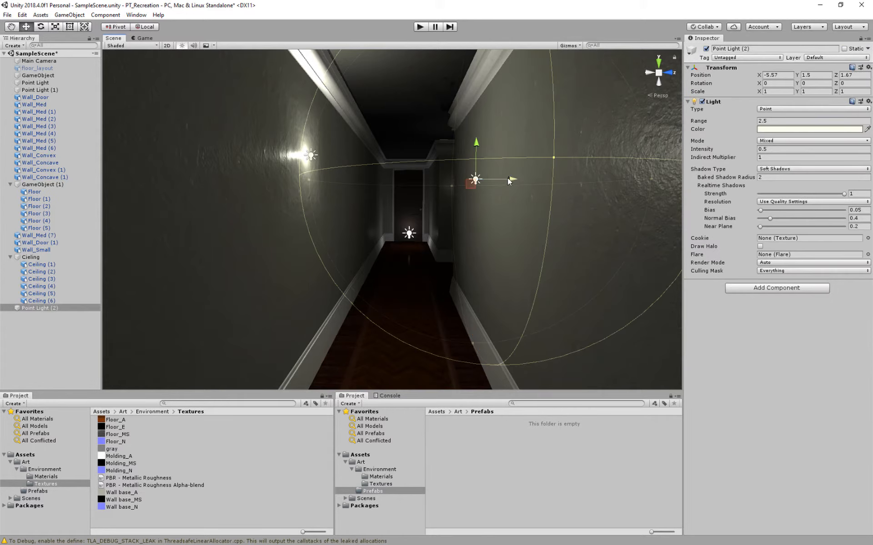
click(705, 49)
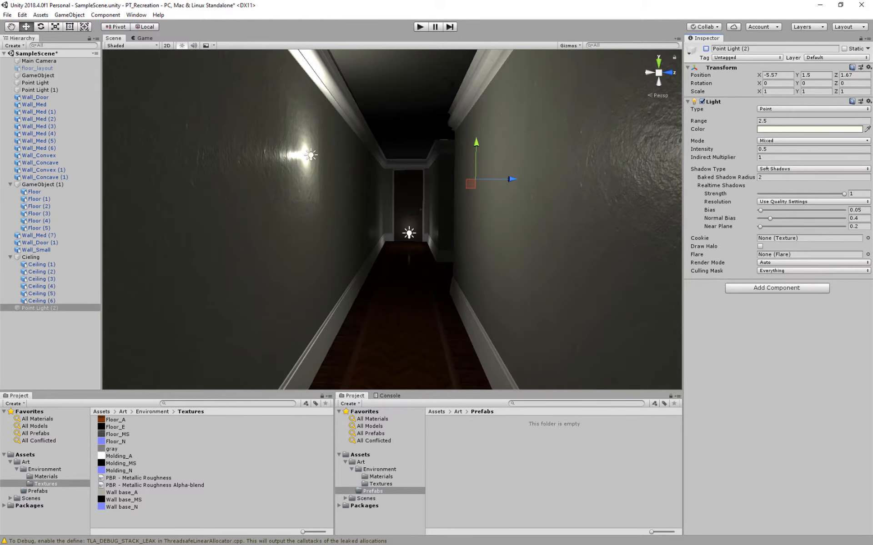
drag(872, 28, 646, 28)
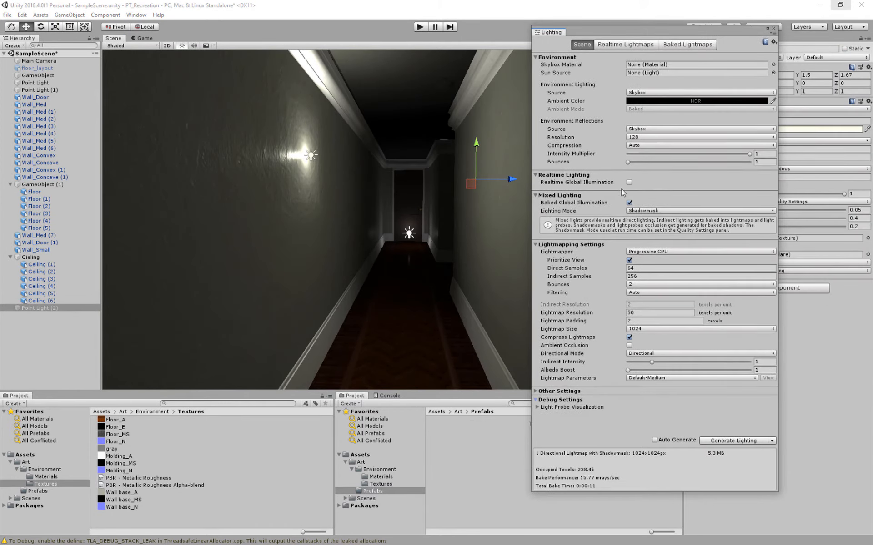
click(654, 440)
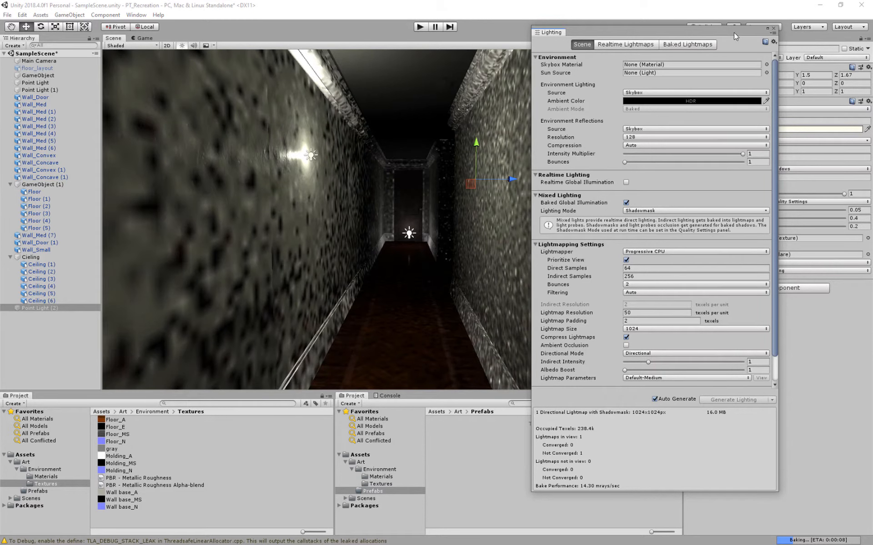
click(773, 29)
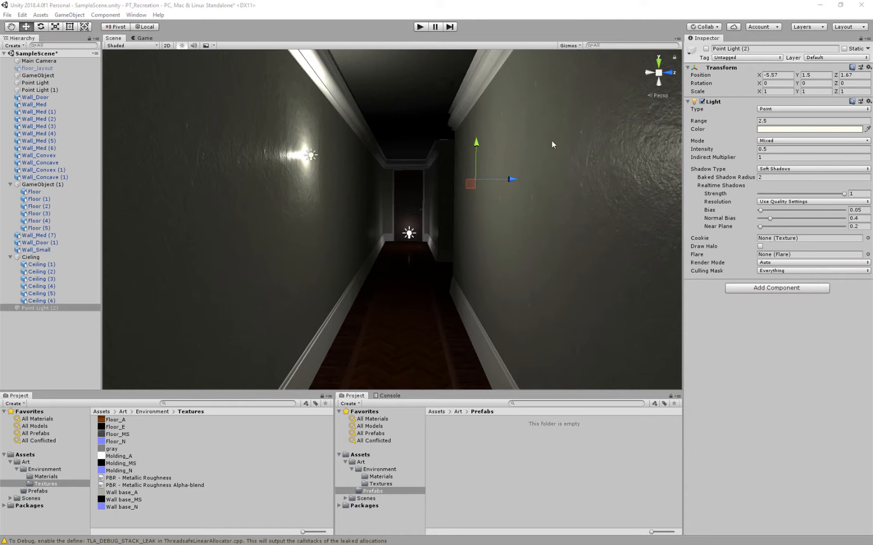
Step: Reactivate Point Light (2) and check the hallway in the Game view
click(705, 49)
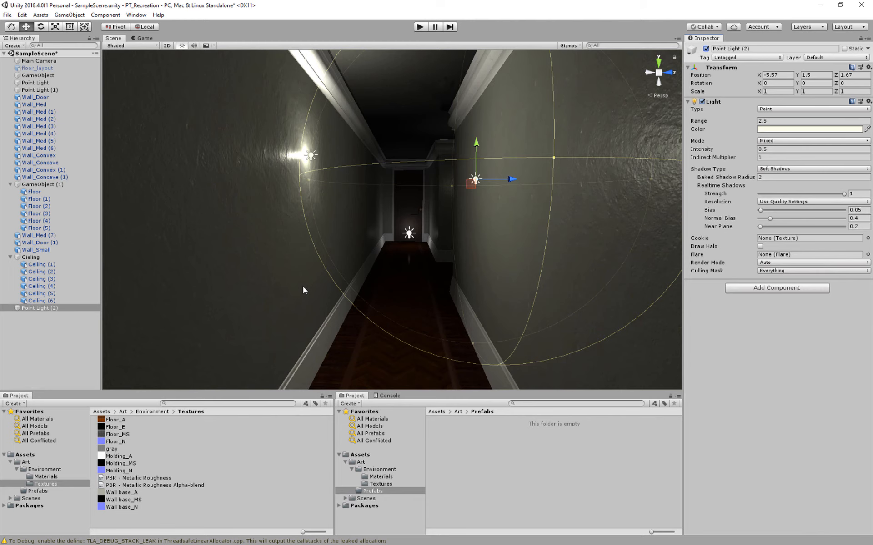
click(142, 39)
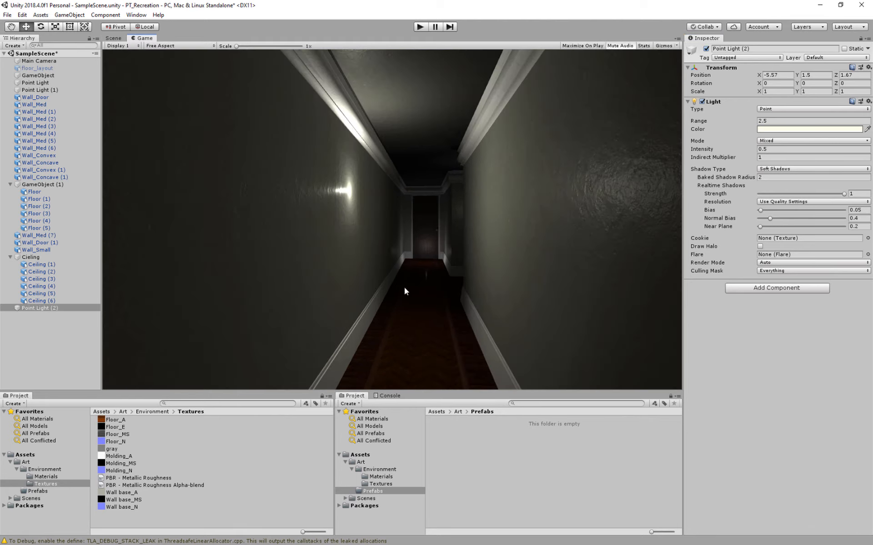